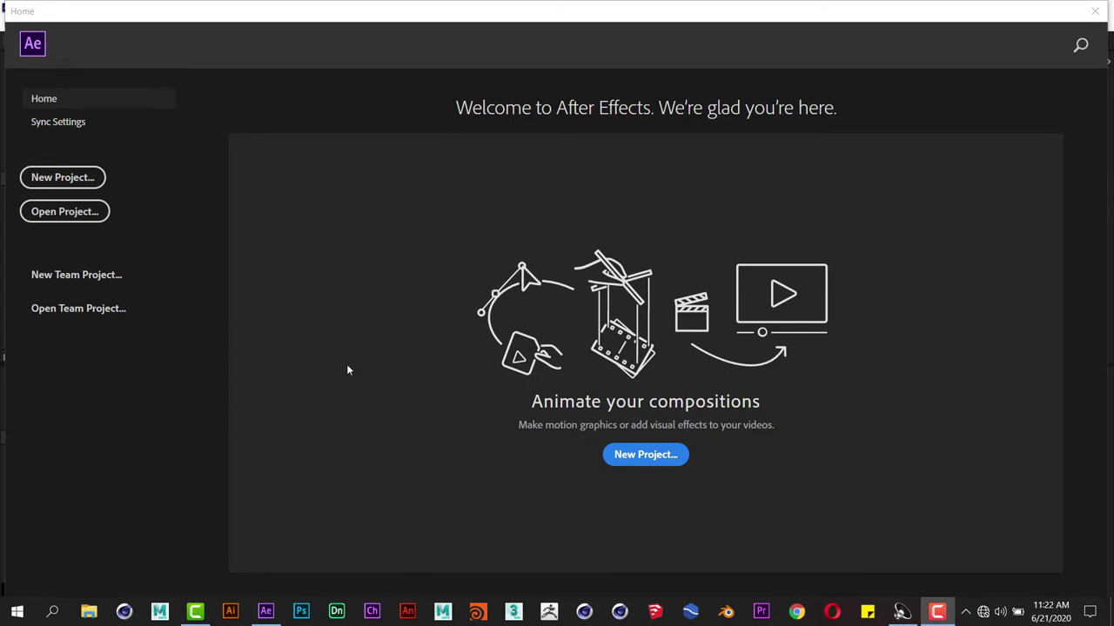
Dismiss the Home welcome screen to show the empty Untitled Project.aep in the Standard workspace.
left_click(1055, 40)
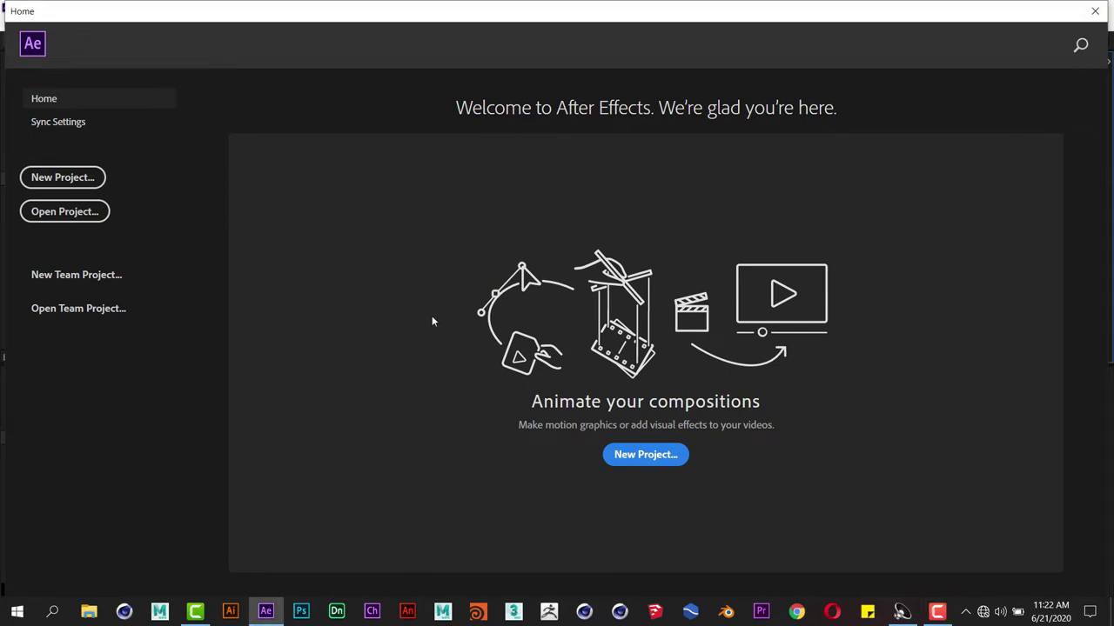
left_click(1094, 11)
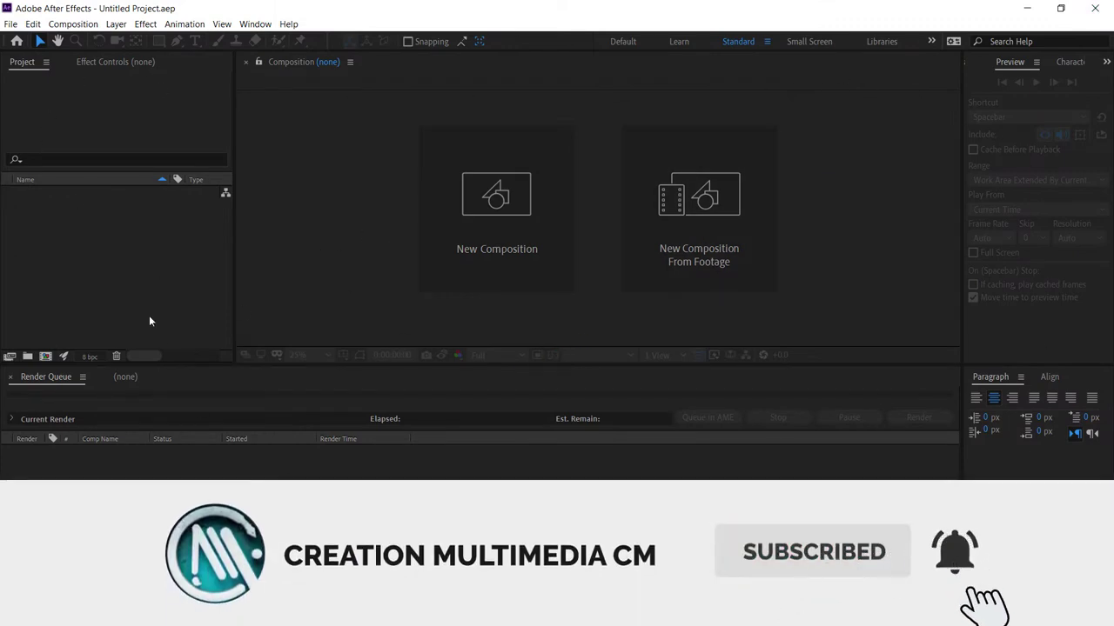
left_click(512, 258)
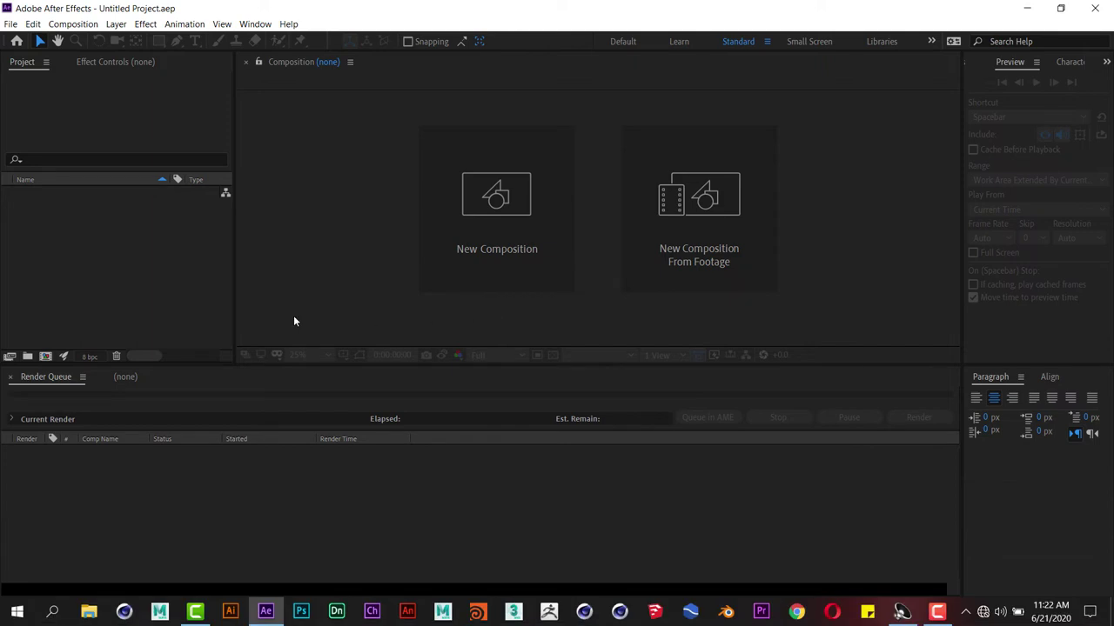